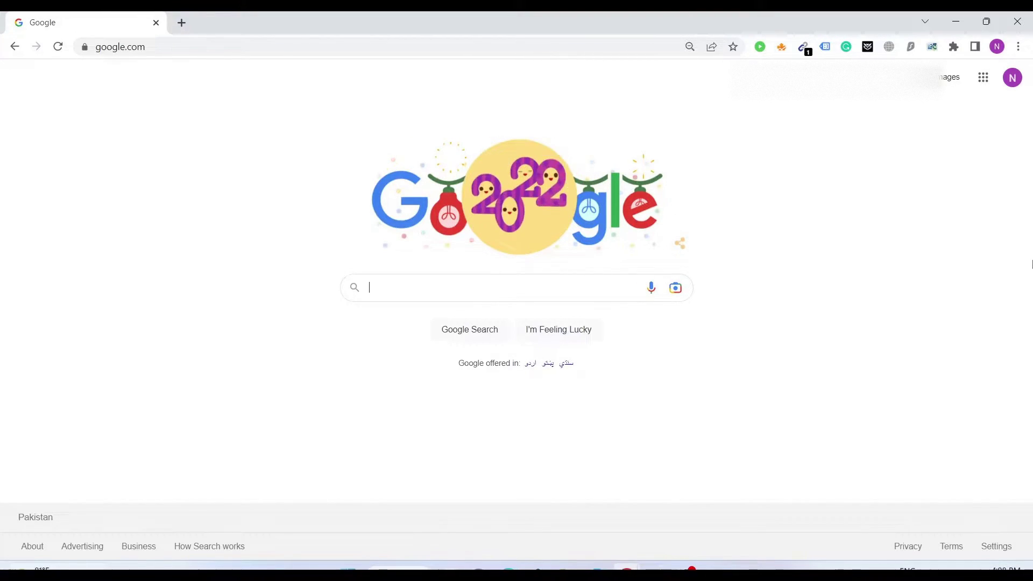
{"action": "left_click", "coordinate": [1021, 48]}
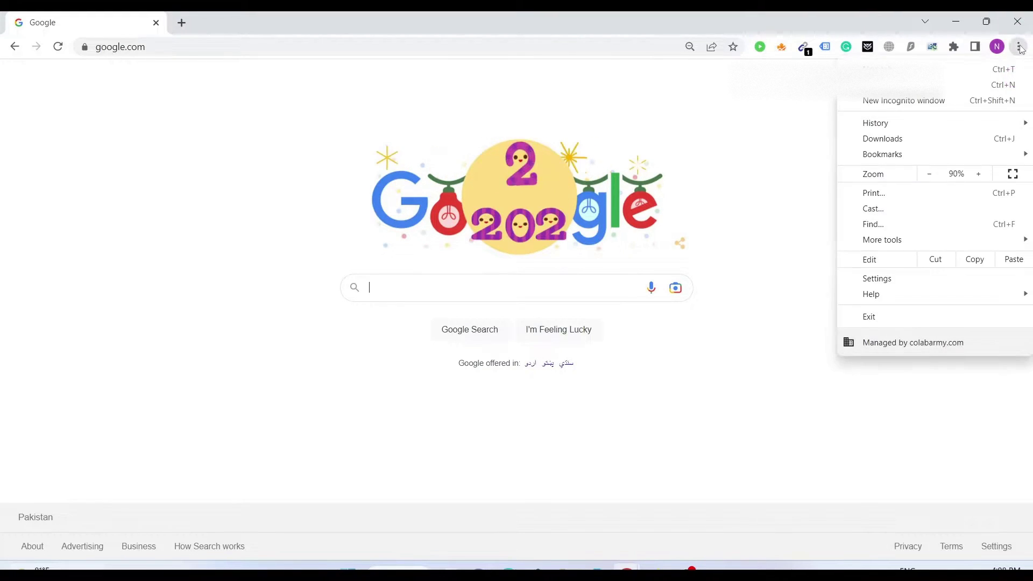
{"action": "left_click", "coordinate": [641, 260]}
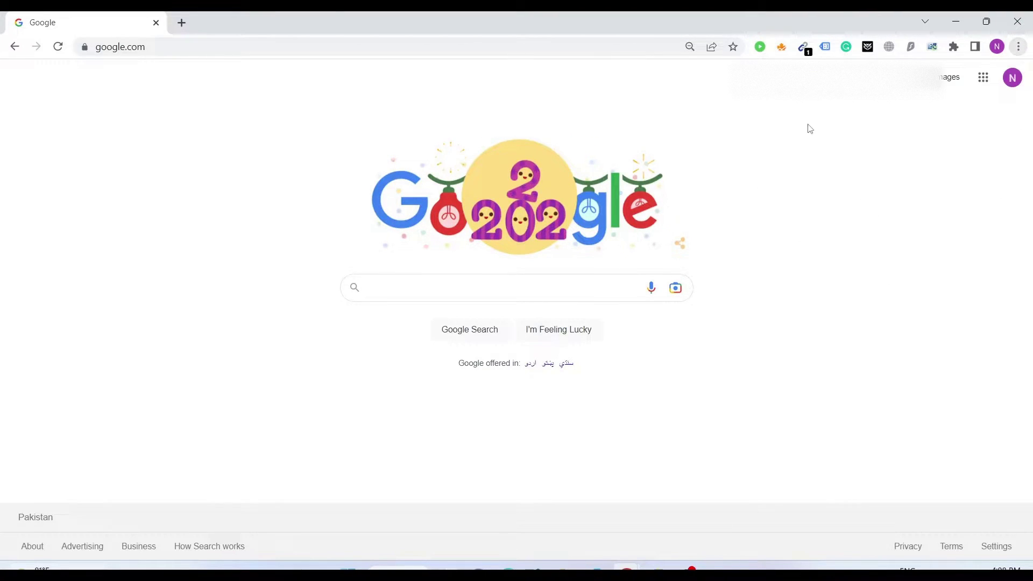
{"action": "left_click", "coordinate": [1021, 48]}
{"action": "left_click", "coordinate": [1019, 49]}
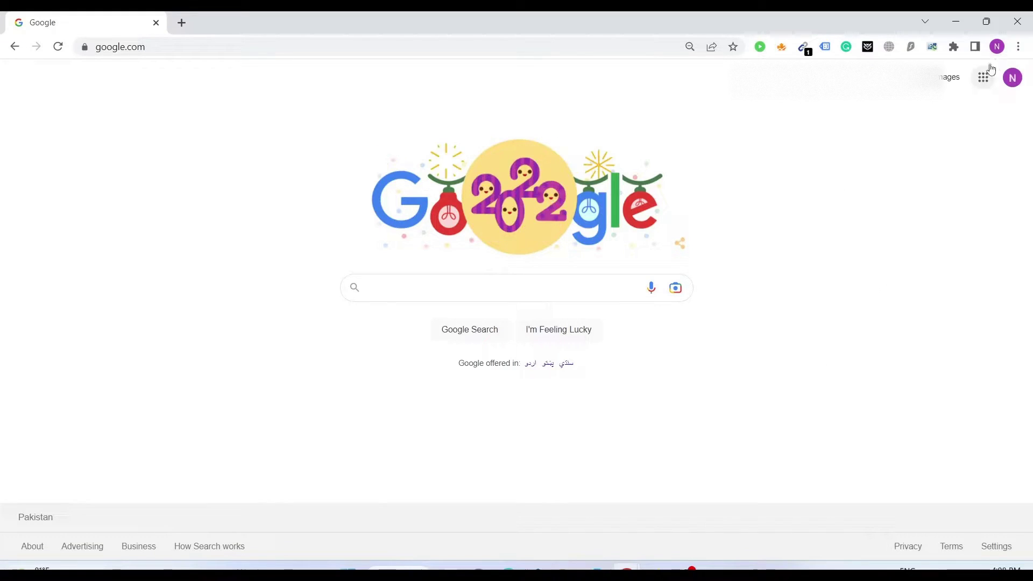
Open the browser's extensions management page.
{"action": "left_click", "coordinate": [1019, 47]}
{"action": "mouse_move", "coordinate": [876, 244]}
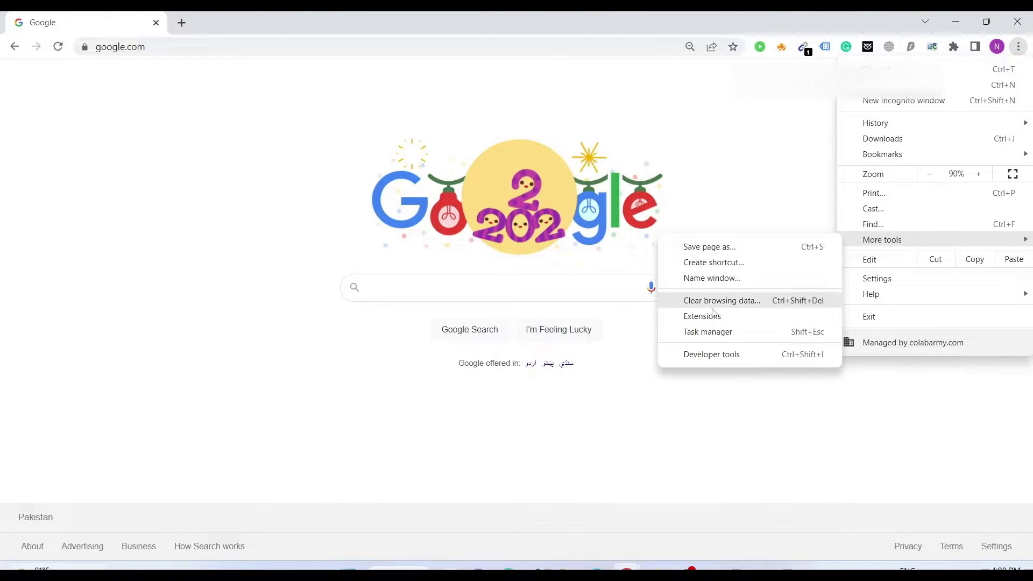
{"action": "left_click", "coordinate": [740, 316]}
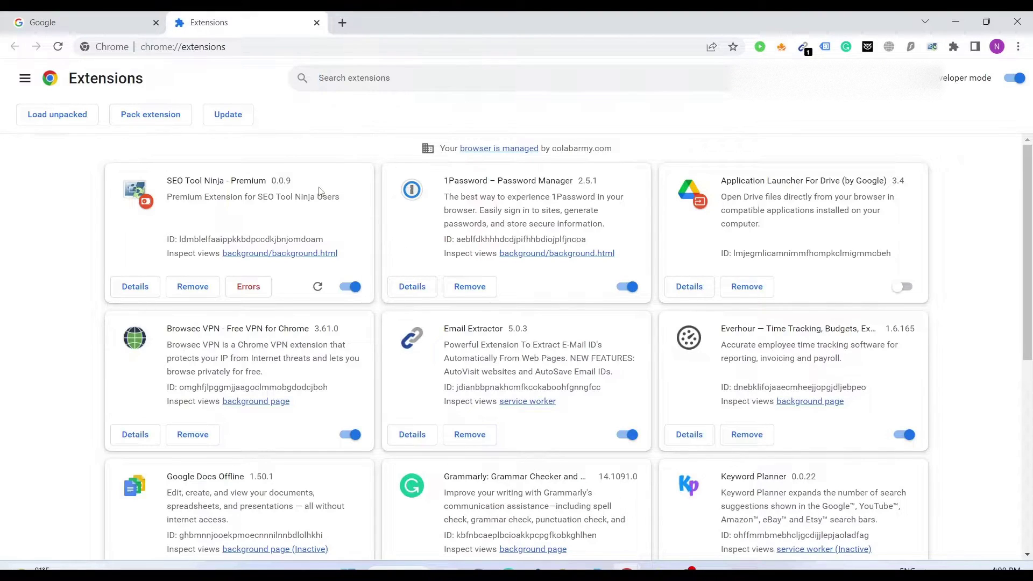
Go to the Chrome Web Store from the extensions page and search it for "email extractor".
{"action": "left_click", "coordinate": [25, 78]}
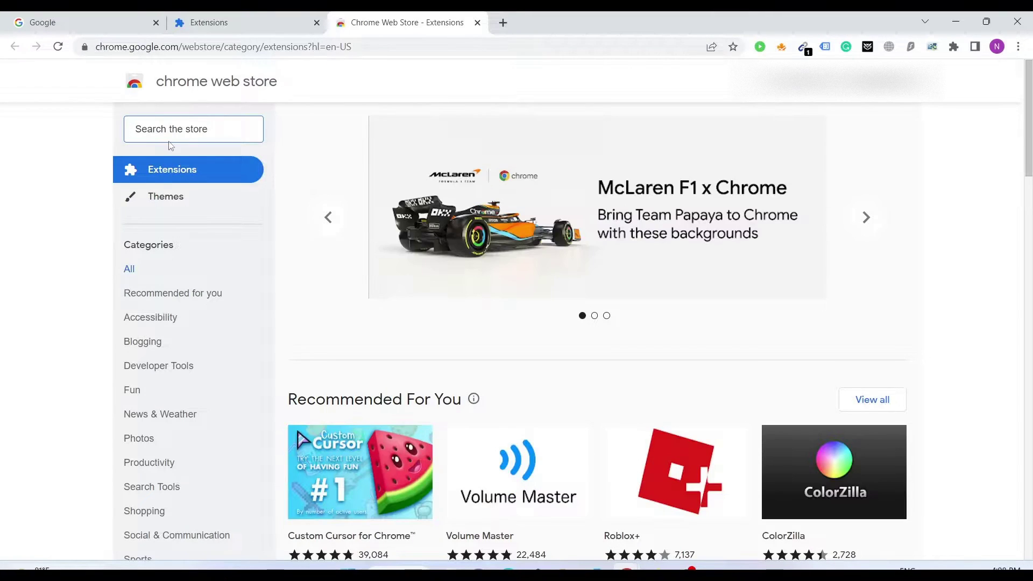
{"action": "left_click", "coordinate": [177, 135]}
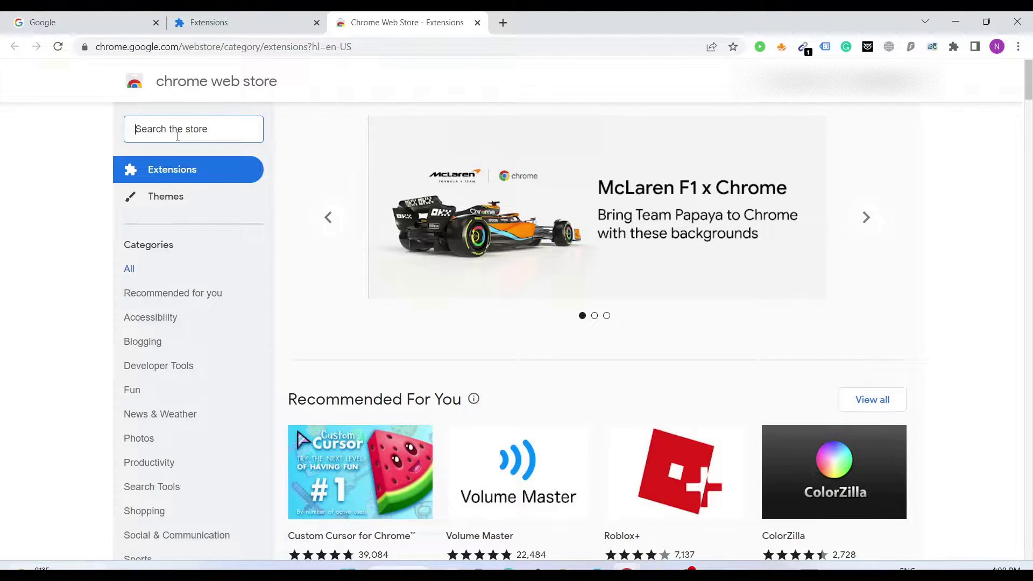
{"action": "type", "text": "email extractor"}
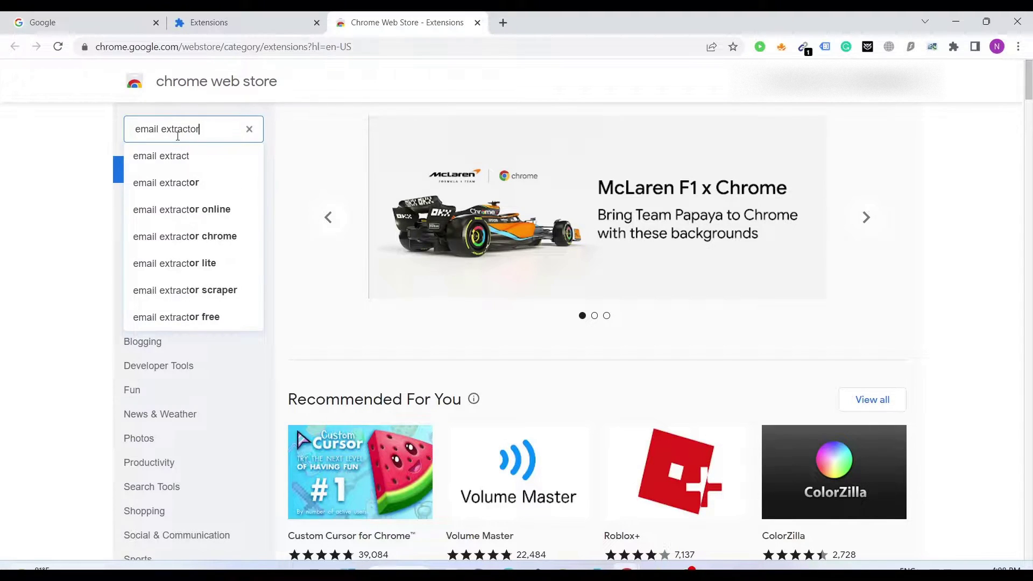
{"action": "key", "text": "Return"}
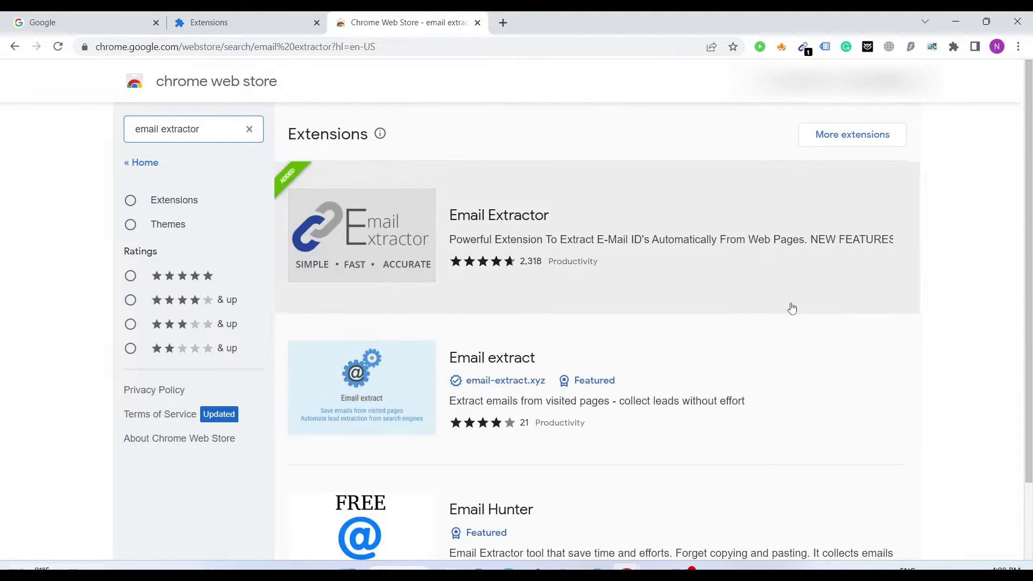
View the Email Extractor extension's store page, then close the store and extensions tabs.
{"action": "left_click", "coordinate": [790, 304]}
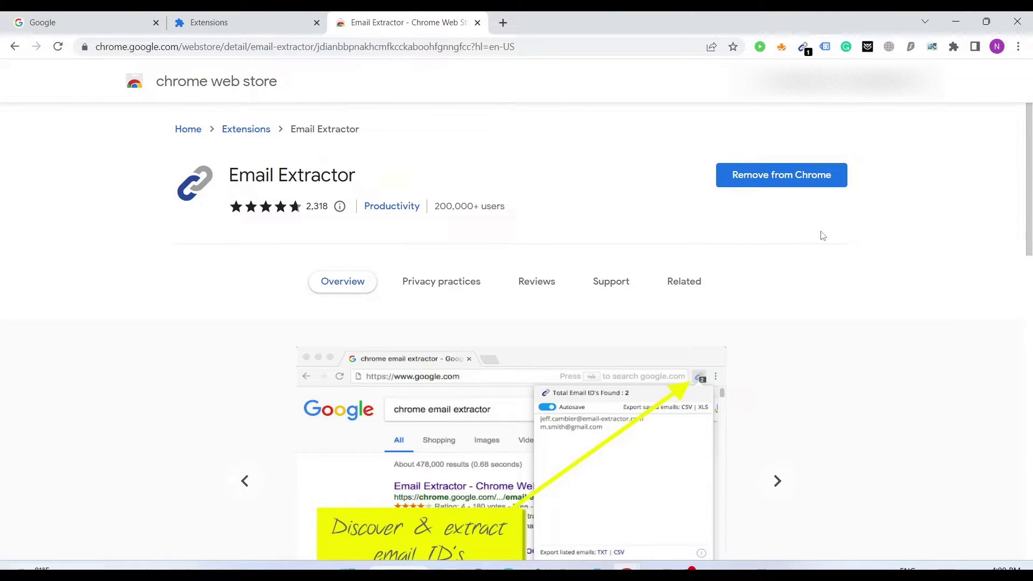
{"action": "middle_click", "coordinate": [362, 20]}
{"action": "middle_click", "coordinate": [246, 17]}
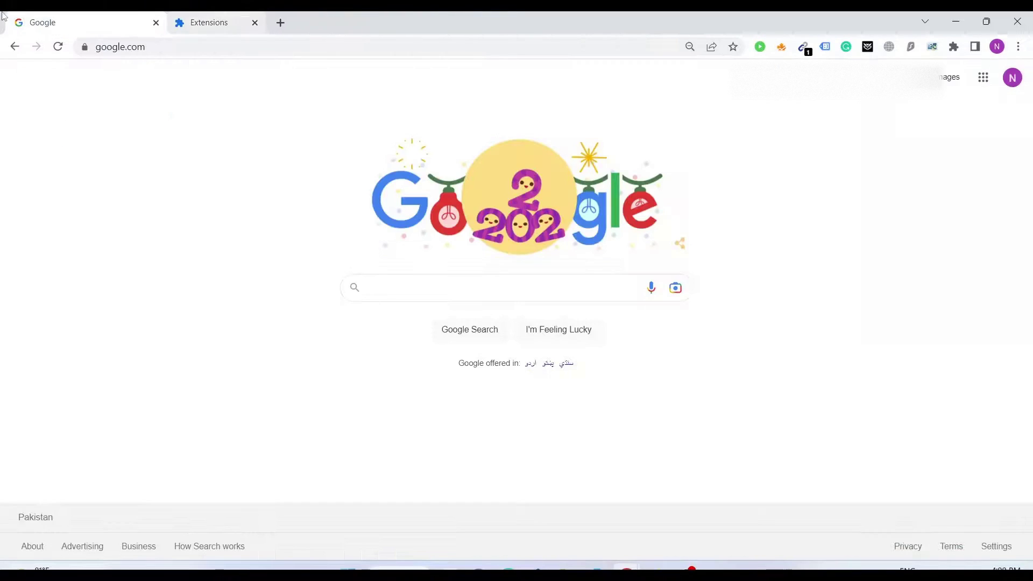
{"action": "left_click_drag", "start_coordinate": [971, 289], "coordinate": [486, 282]}
{"action": "left_click", "coordinate": [486, 282]}
{"action": "left_click", "coordinate": [793, 274]}
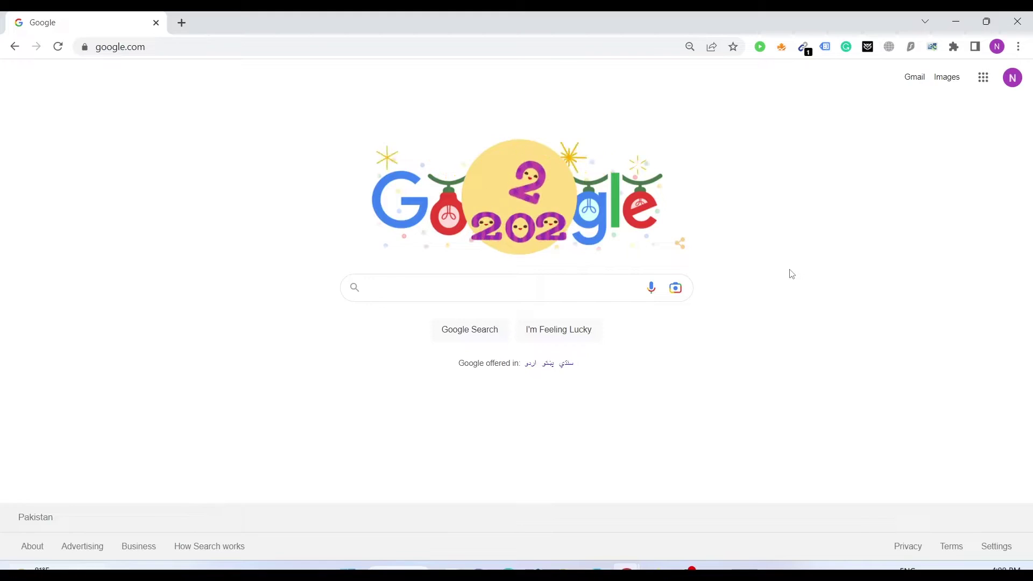
{"action": "left_click", "coordinate": [475, 289]}
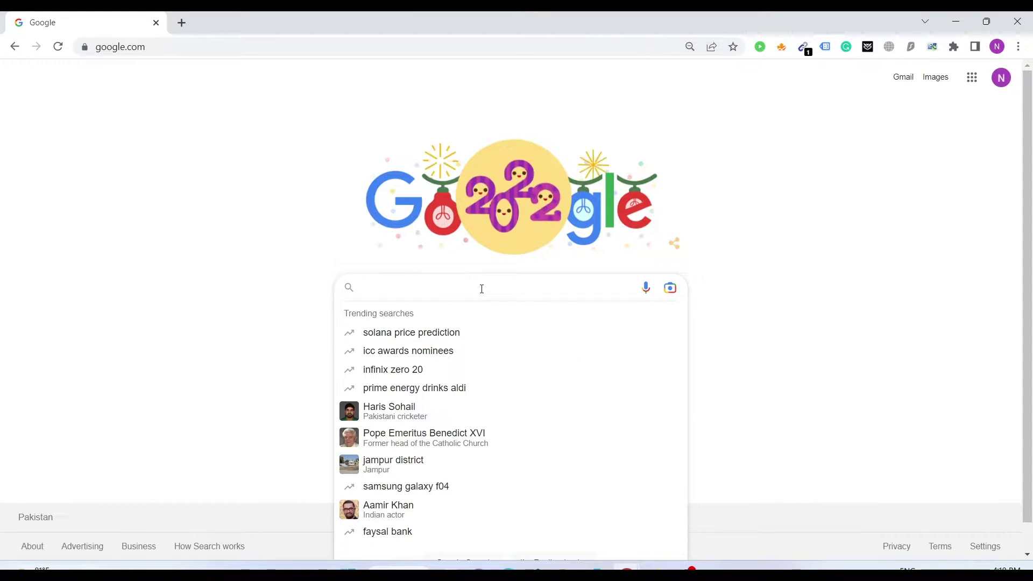
{"action": "type", "text": "real es"}
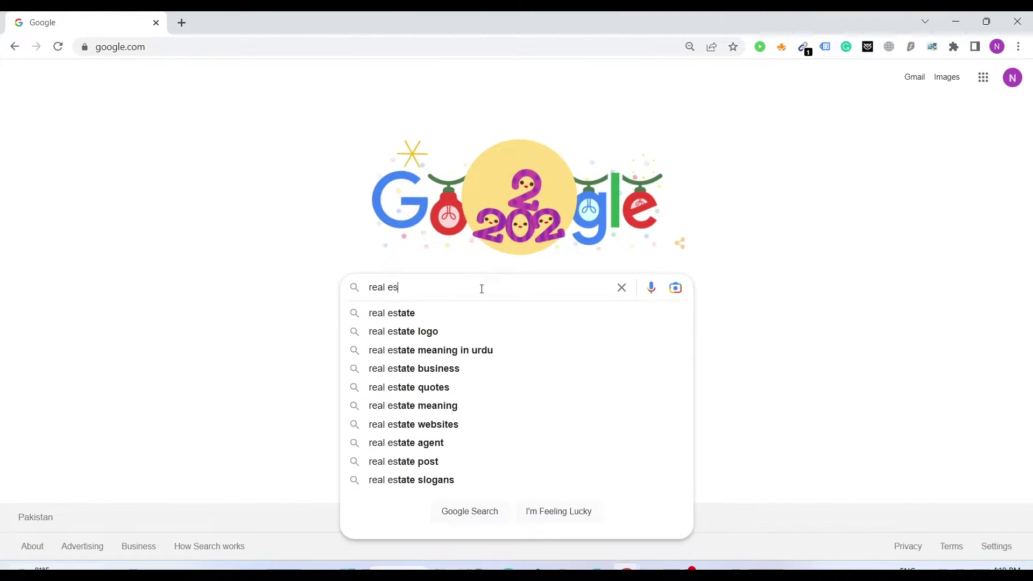
{"action": "type", "text": "ate brokers"}
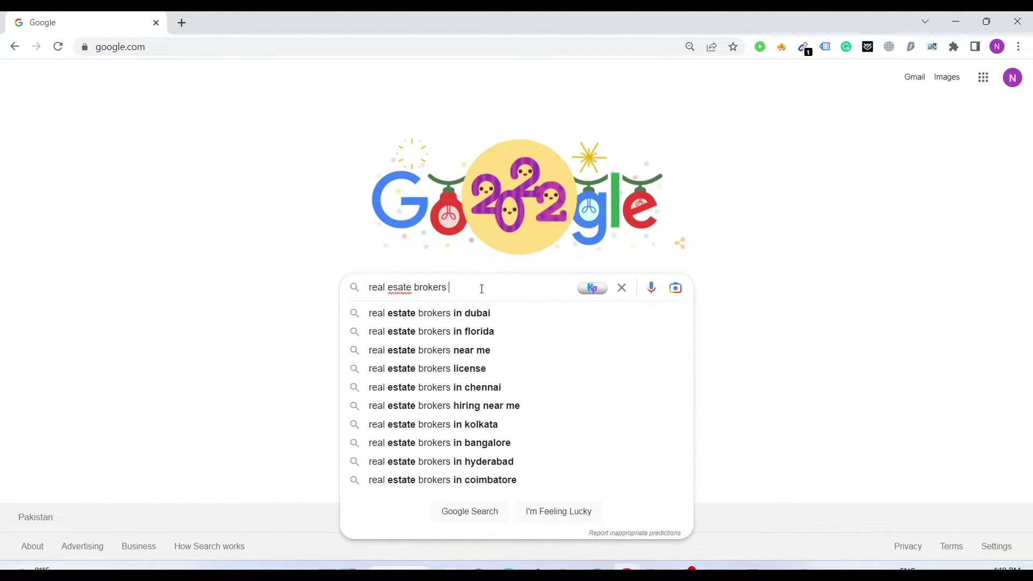
{"action": "type", "text": "in"}
{"action": "key", "text": "BackSpace"}
{"action": "key", "text": "BackSpace"}
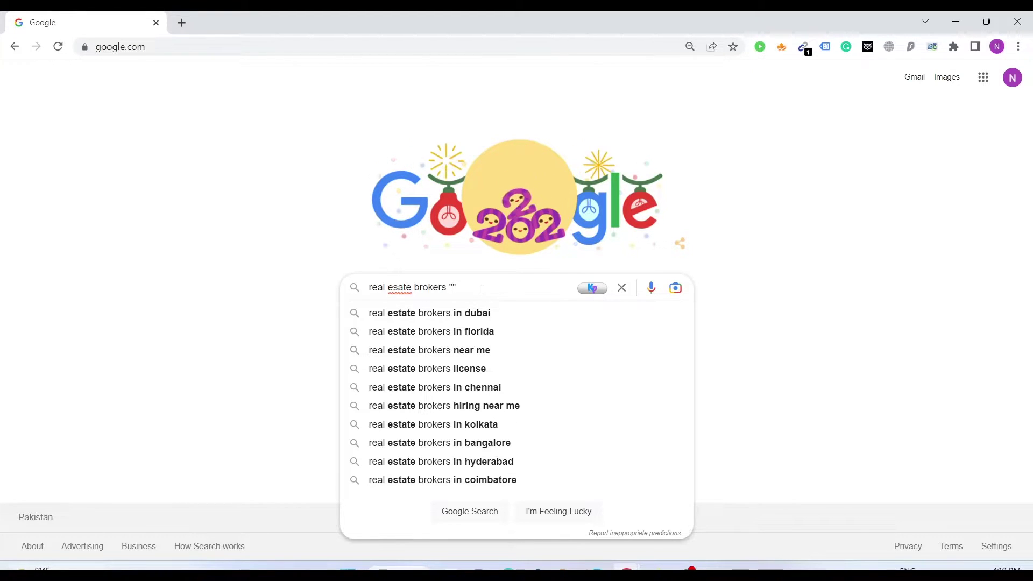
{"action": "type", "text": "\"\"new york"}
{"action": "type", "text": " \"\""}
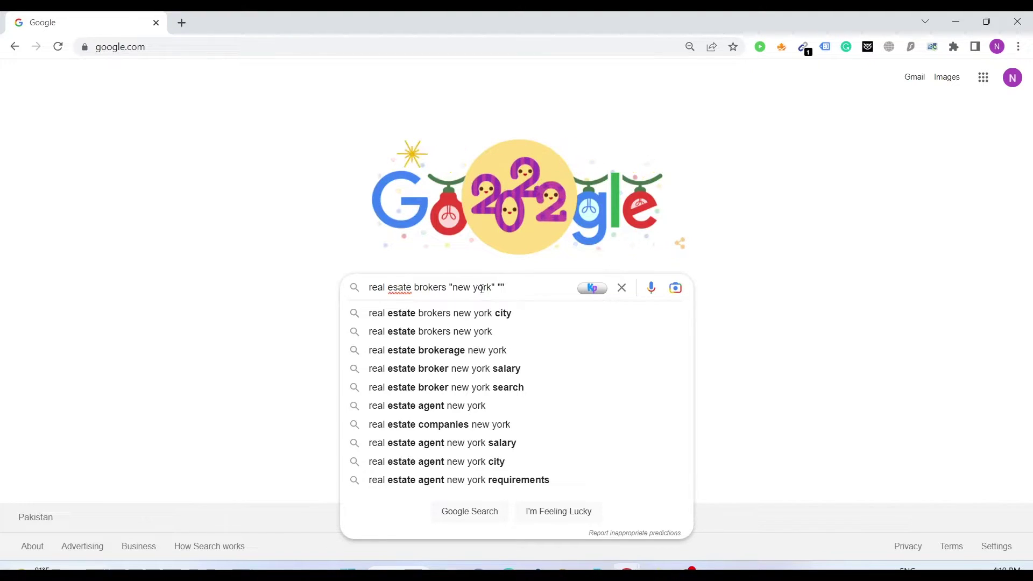
{"action": "type", "text": "@gmail.com"}
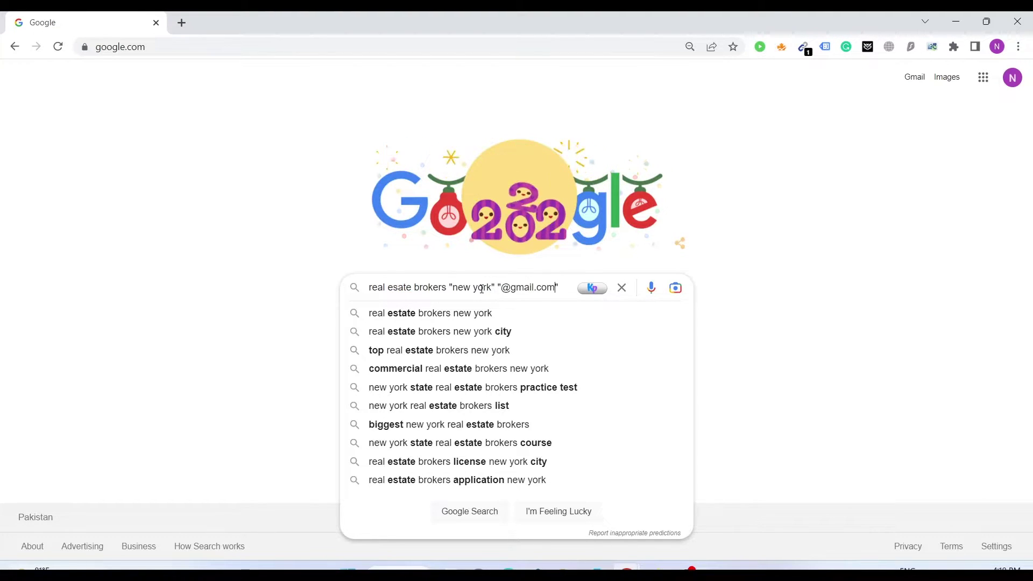
{"action": "key", "text": "Right"}
{"action": "type", "text": "\"\""}
{"action": "key", "text": "Left"}
{"action": "type", "text": "@hotmail.com"}
{"action": "key", "text": "Right"}
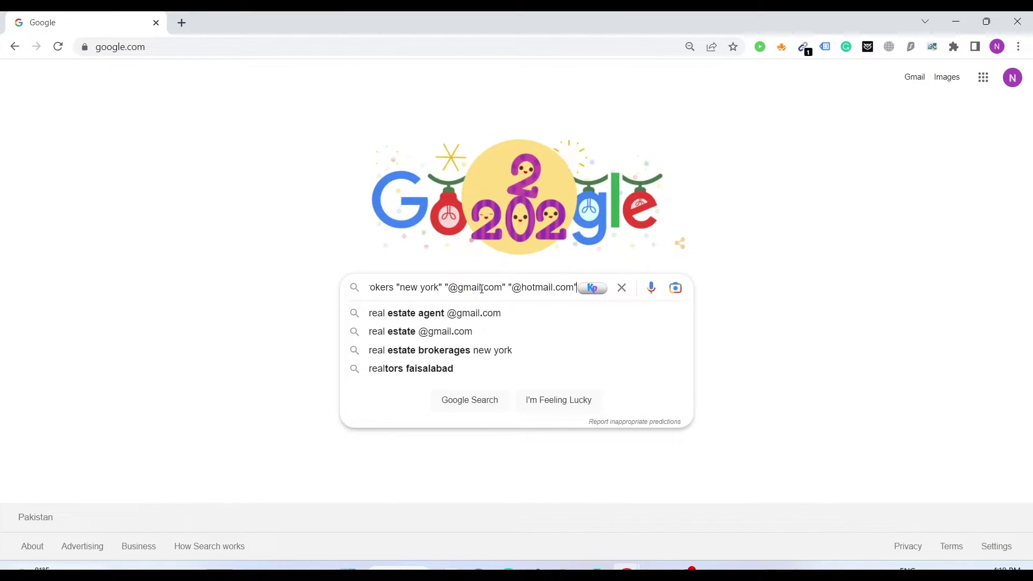
{"action": "key", "text": "Return"}
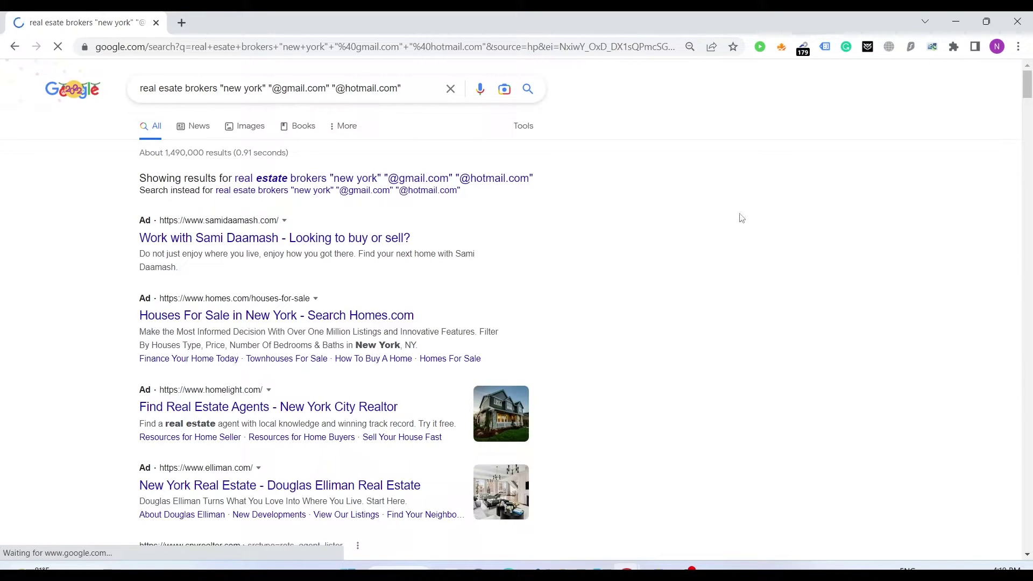
Look over the addresses Email Extractor collected from the results page and the query used for them.
{"action": "left_click", "coordinate": [805, 49]}
{"action": "left_click", "coordinate": [894, 143]}
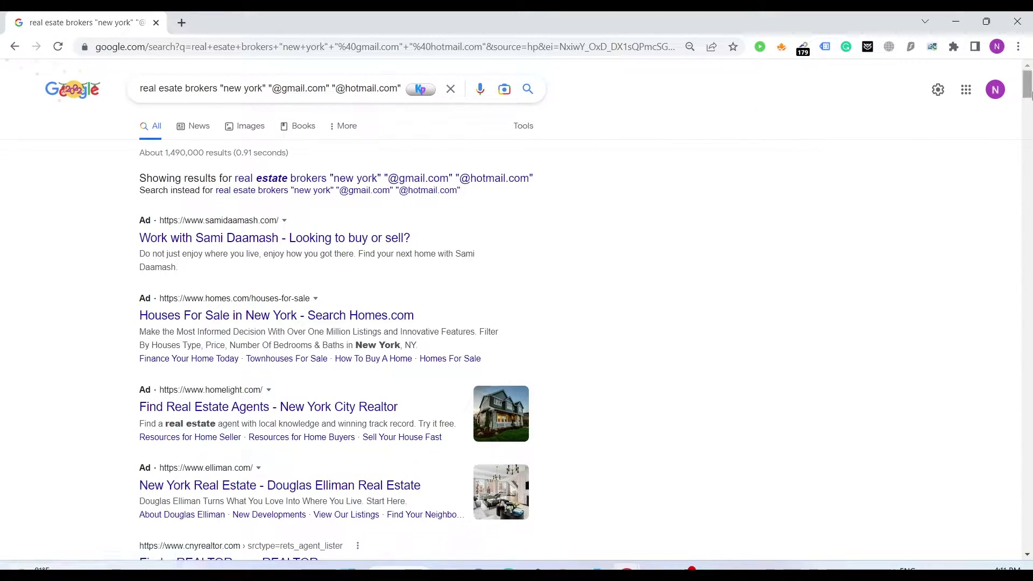
{"action": "mouse_move", "coordinate": [1028, 92]}
{"action": "left_mouse_down"}
{"action": "mouse_move", "coordinate": [1029, 549]}
{"action": "mouse_move", "coordinate": [1028, 86]}
{"action": "left_mouse_up"}
{"action": "left_click", "coordinate": [377, 89]}
{"action": "left_click", "coordinate": [726, 238]}
Set the results per page to 100 in Google's Search Settings and save the preferences.
{"action": "left_click", "coordinate": [938, 90]}
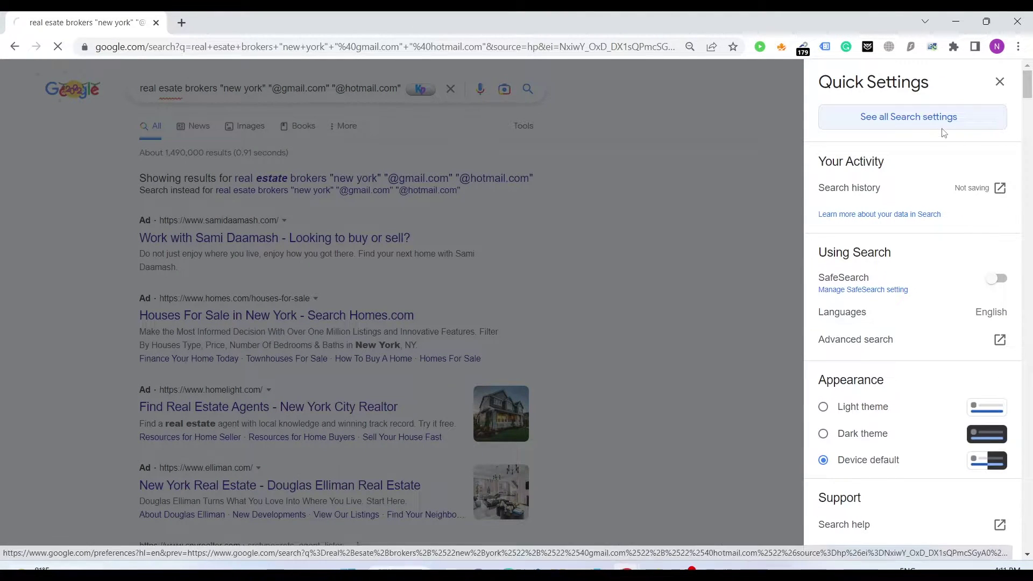
{"action": "left_click", "coordinate": [906, 120]}
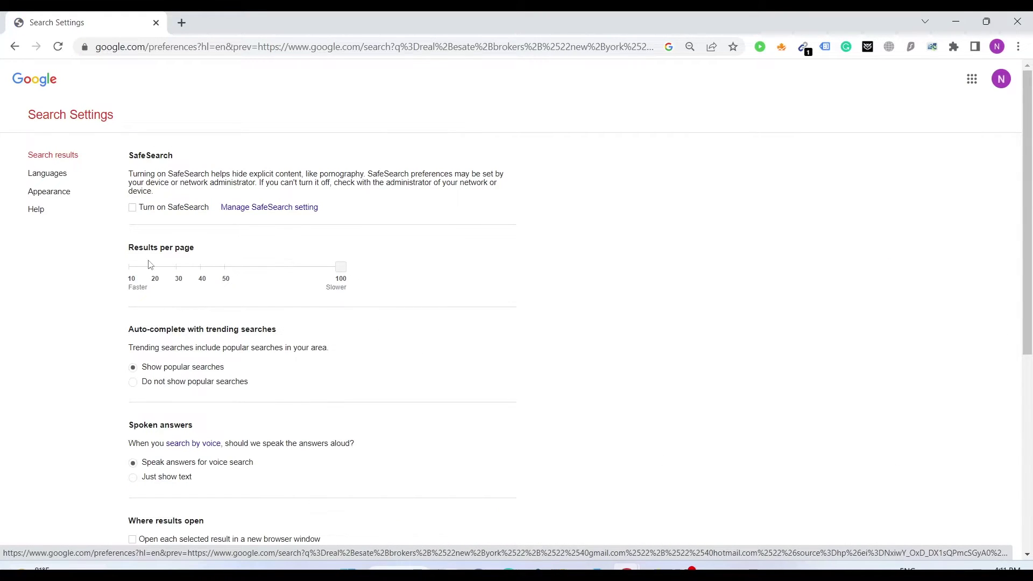
{"action": "left_click_drag", "start_coordinate": [224, 270], "coordinate": [345, 272]}
{"action": "scroll", "coordinate": [893, 309], "scroll_direction": "down", "scroll_amount": 6}
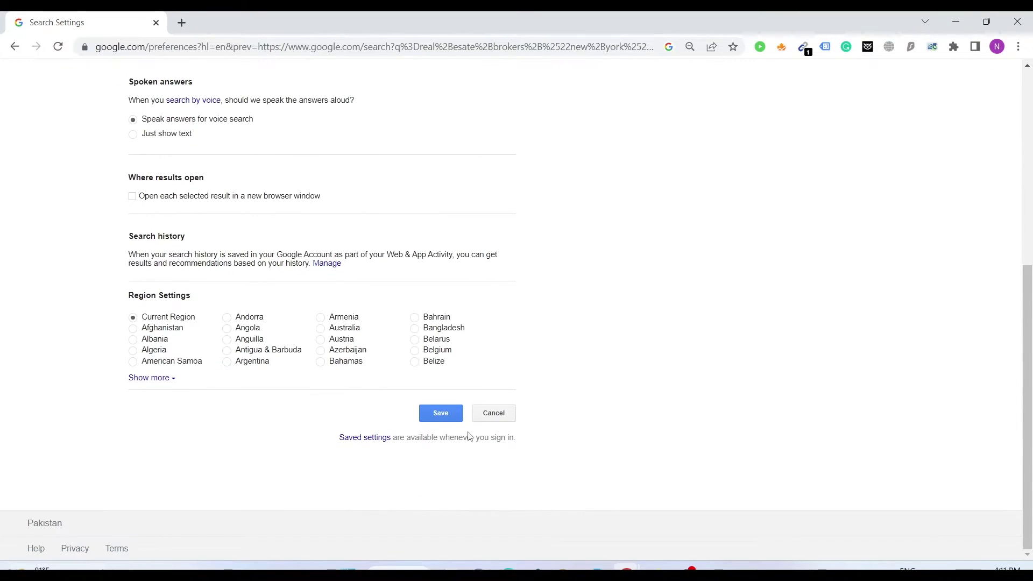
{"action": "left_click", "coordinate": [455, 425]}
{"action": "left_click", "coordinate": [583, 122]}
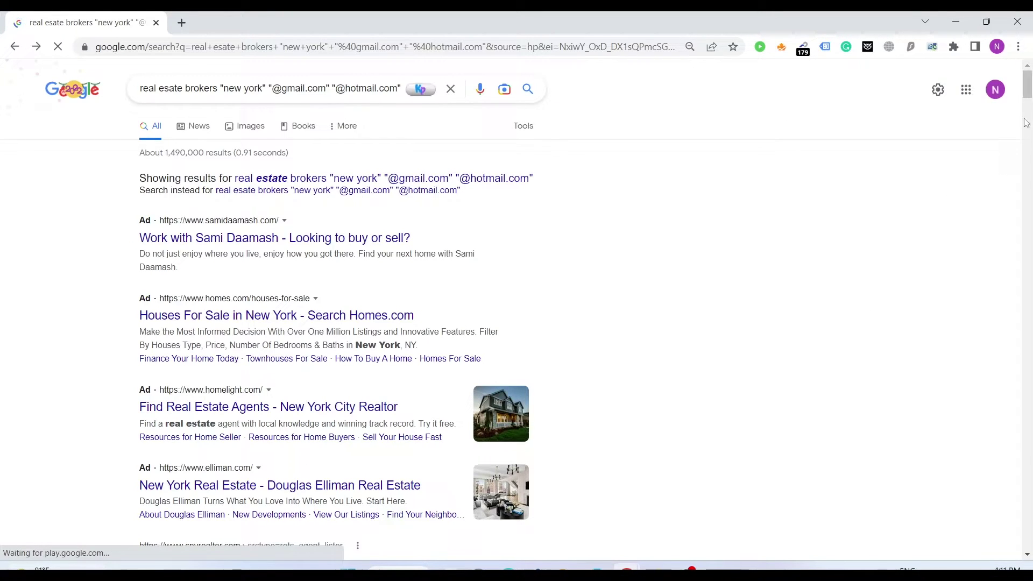
Export the addresses Email Extractor found on the search results page as a TXT file.
{"action": "mouse_move", "coordinate": [1028, 86]}
{"action": "left_mouse_down"}
{"action": "mouse_move", "coordinate": [1029, 555]}
{"action": "mouse_move", "coordinate": [1029, 78]}
{"action": "left_mouse_up"}
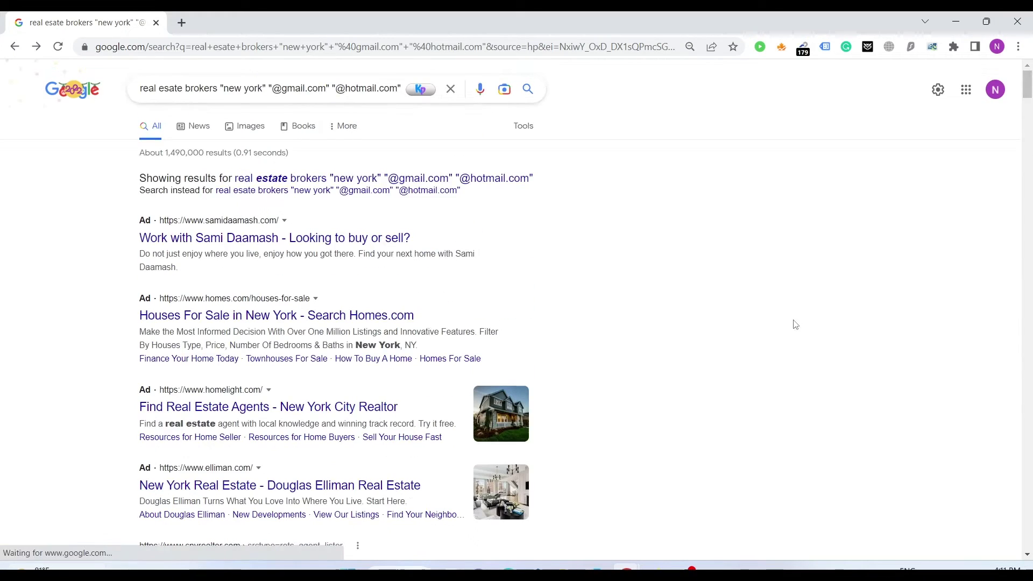
{"action": "left_click", "coordinate": [804, 48]}
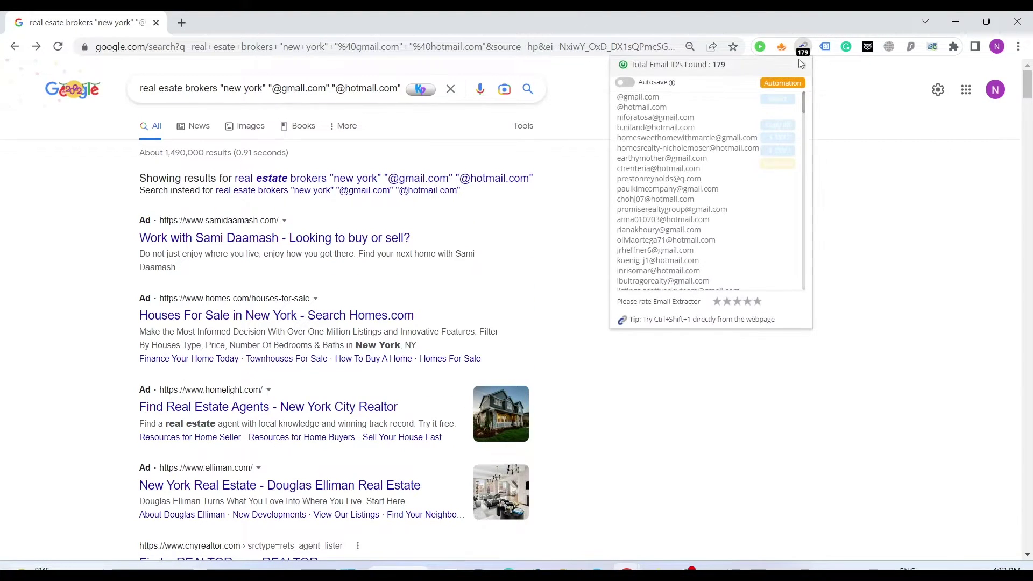
{"action": "left_click", "coordinate": [778, 138]}
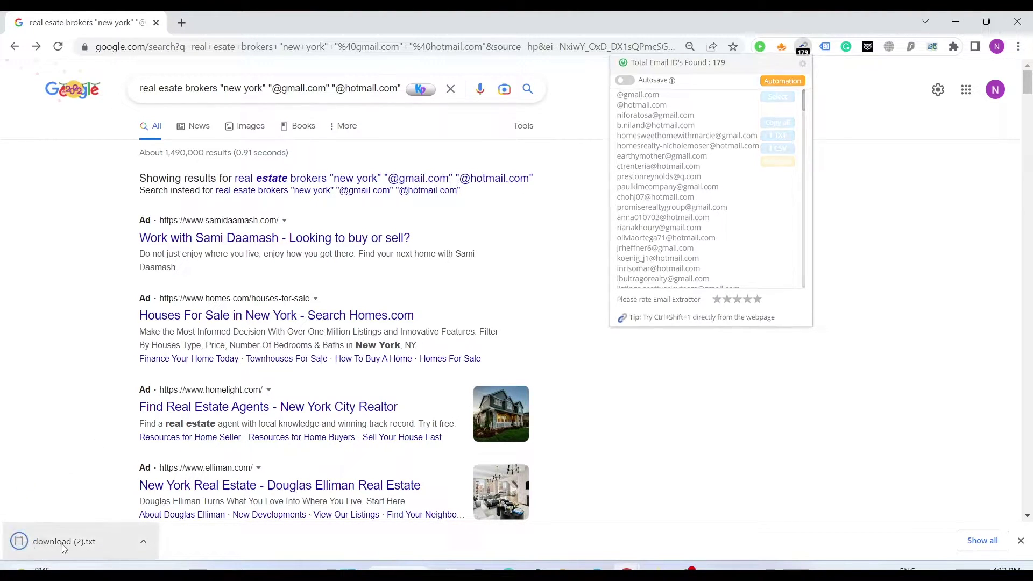
Open the downloaded file download (2).txt, read through its email list, then return to the search results and dismiss the downloads bar.
{"action": "left_click", "coordinate": [63, 545]}
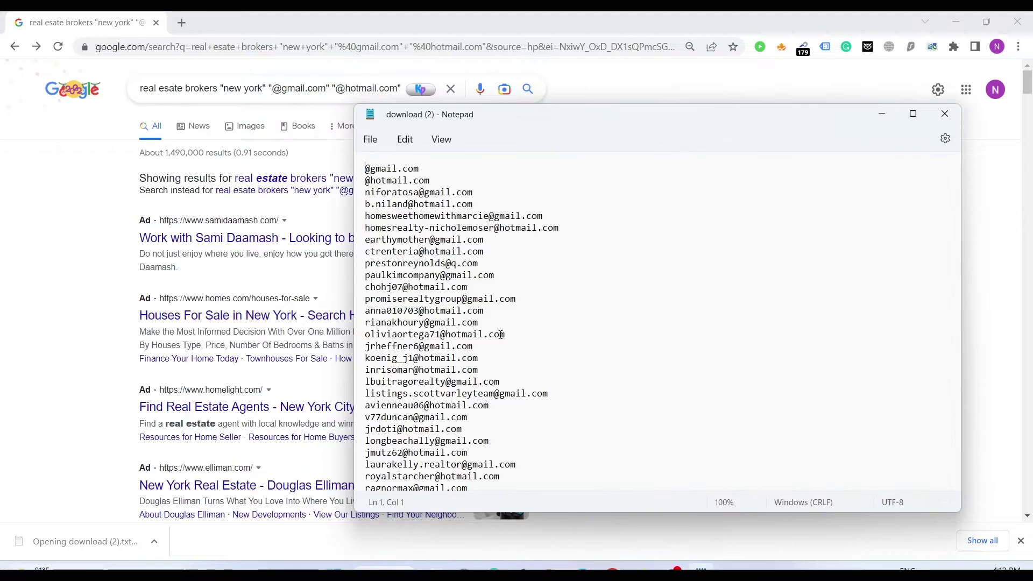
{"action": "scroll", "coordinate": [501, 376], "scroll_direction": "down", "scroll_amount": 13}
{"action": "scroll", "coordinate": [502, 376], "scroll_direction": "down", "scroll_amount": 20}
{"action": "left_click", "coordinate": [1021, 541]}
{"action": "left_click", "coordinate": [701, 567]}
{"action": "left_click", "coordinate": [564, 486]}
{"action": "left_click", "coordinate": [996, 297]}
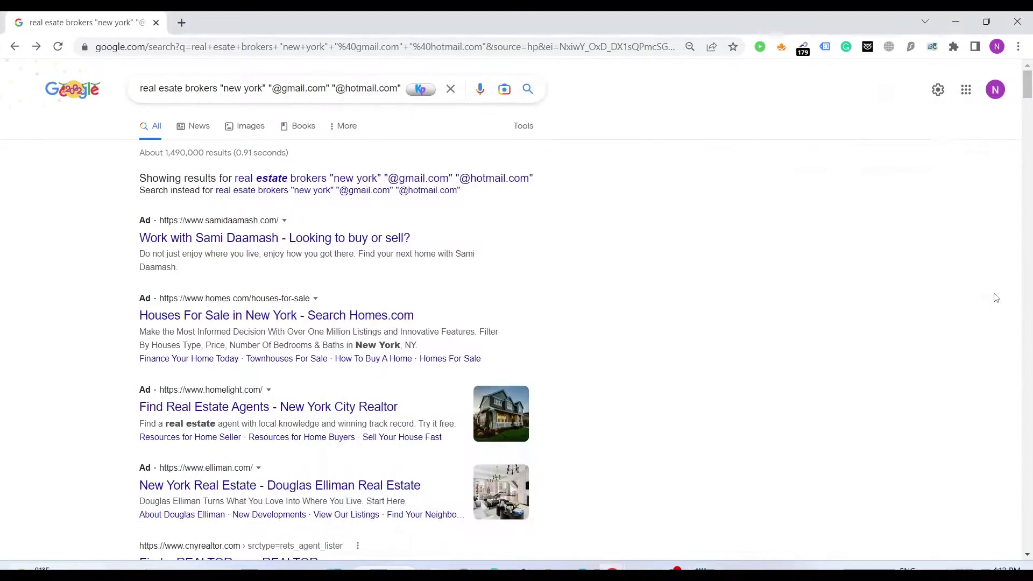
{"action": "left_click", "coordinate": [171, 89]}
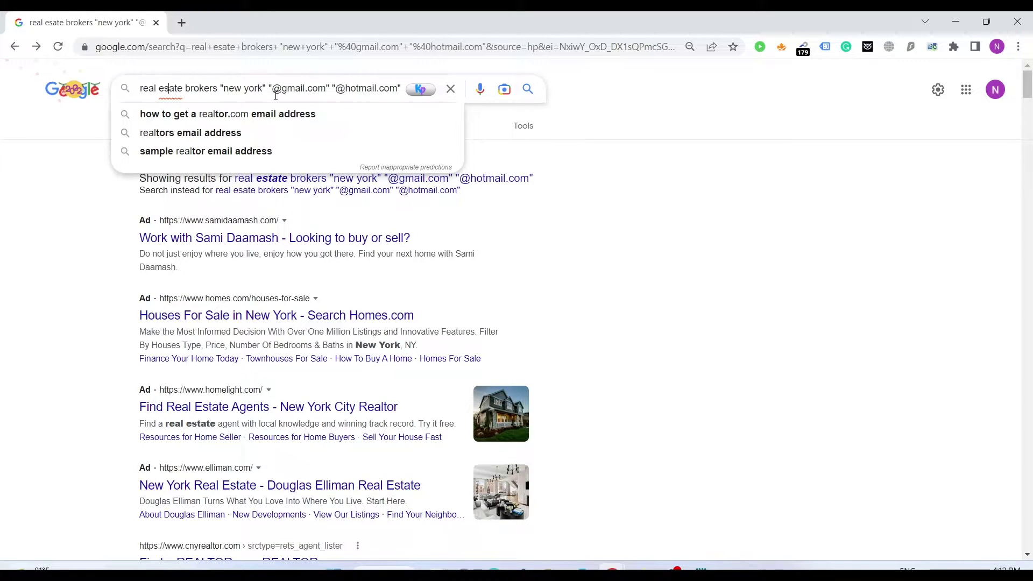
{"action": "left_click", "coordinate": [766, 263]}
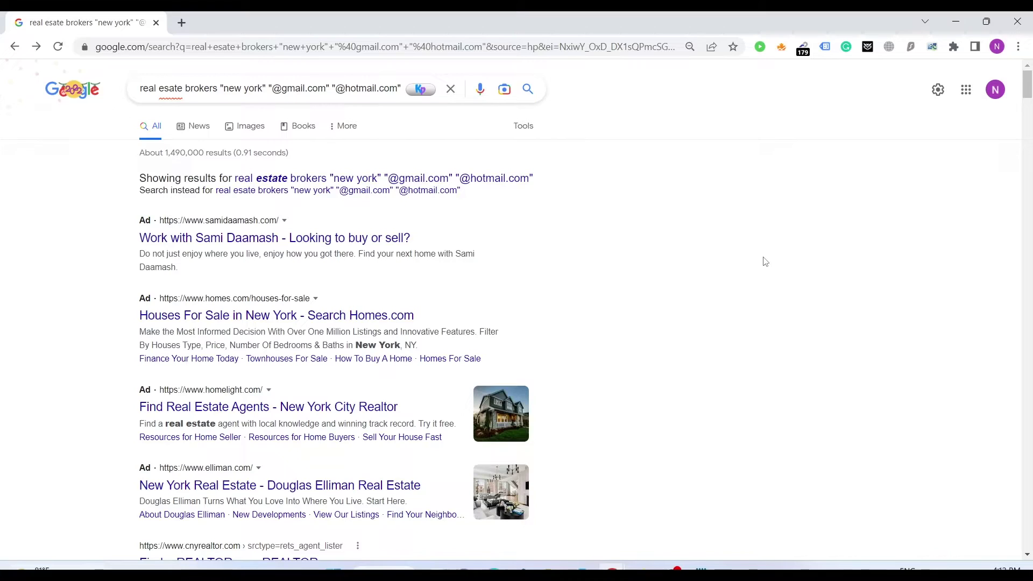
{"action": "left_click", "coordinate": [247, 91]}
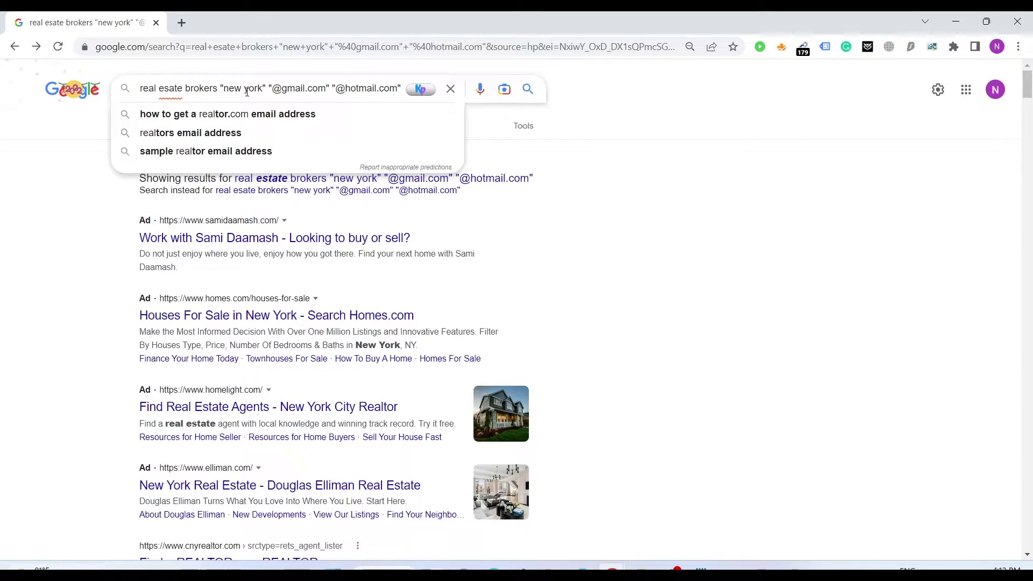
{"action": "left_click", "coordinate": [677, 296]}
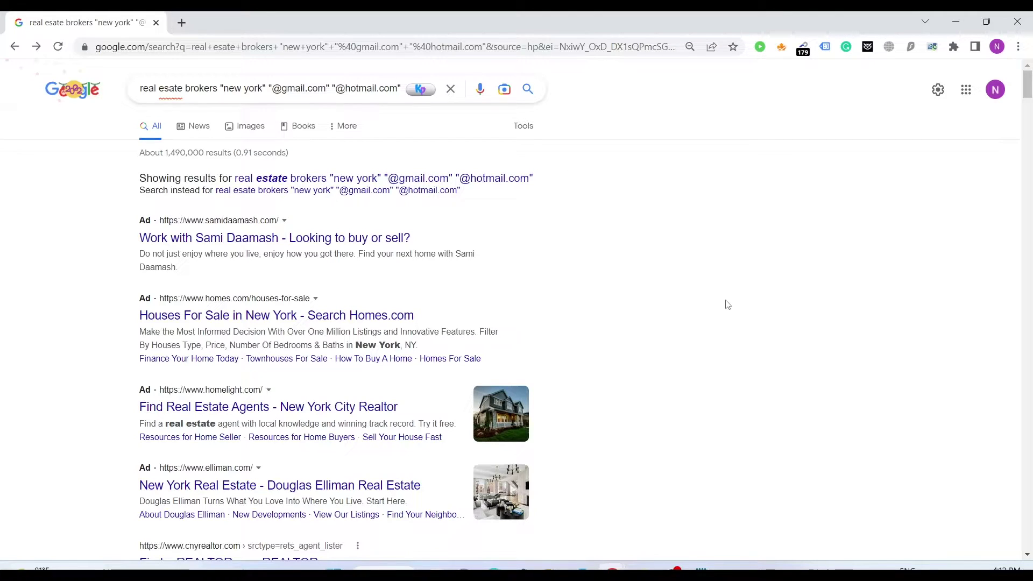
Find LetsExtract Email Studio with the system search for "lets" and launch it.
{"action": "left_click", "coordinate": [702, 569]}
{"action": "left_click", "coordinate": [701, 569]}
{"action": "left_click", "coordinate": [384, 573]}
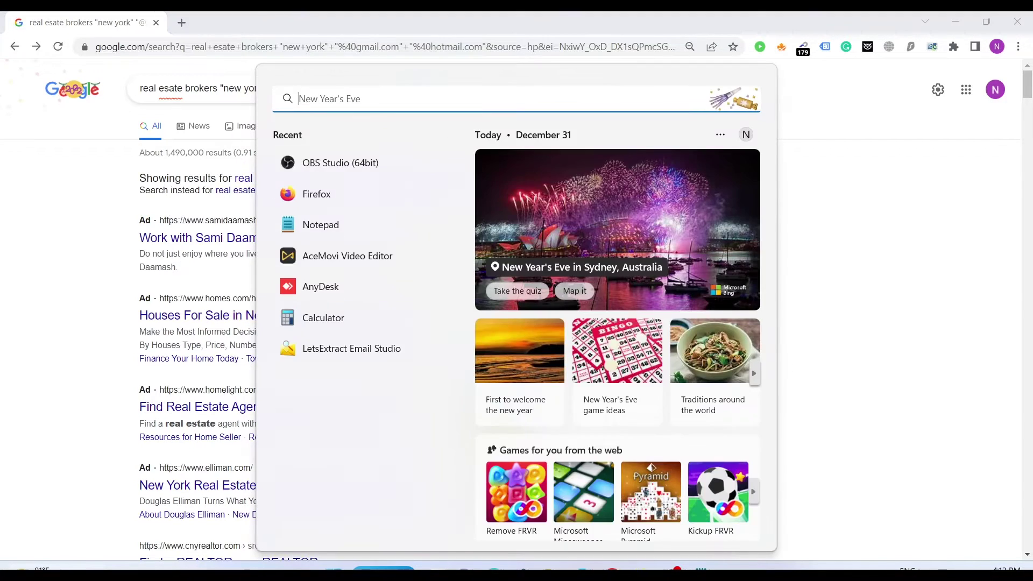
{"action": "type", "text": "lets"}
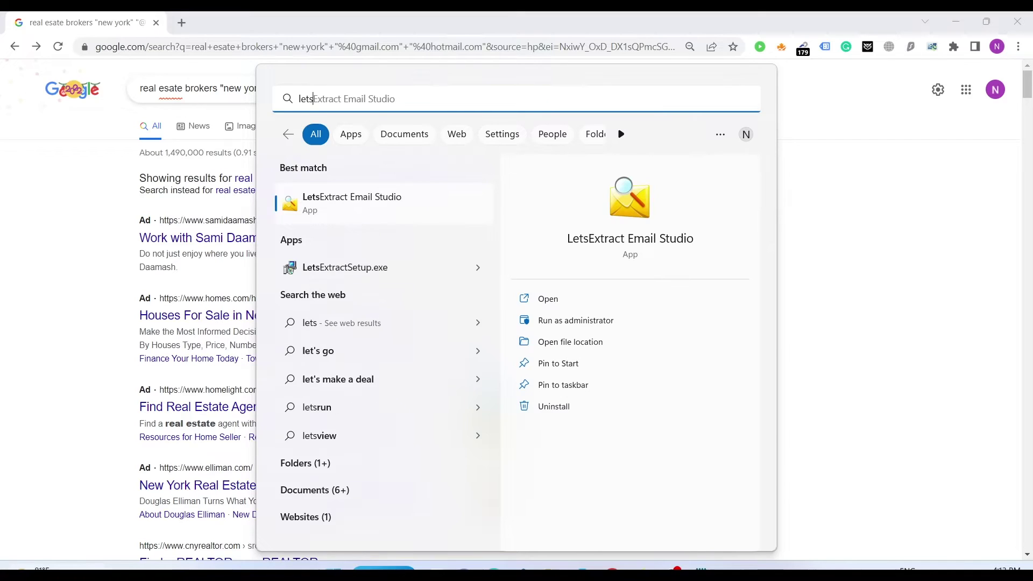
{"action": "key", "text": "Return"}
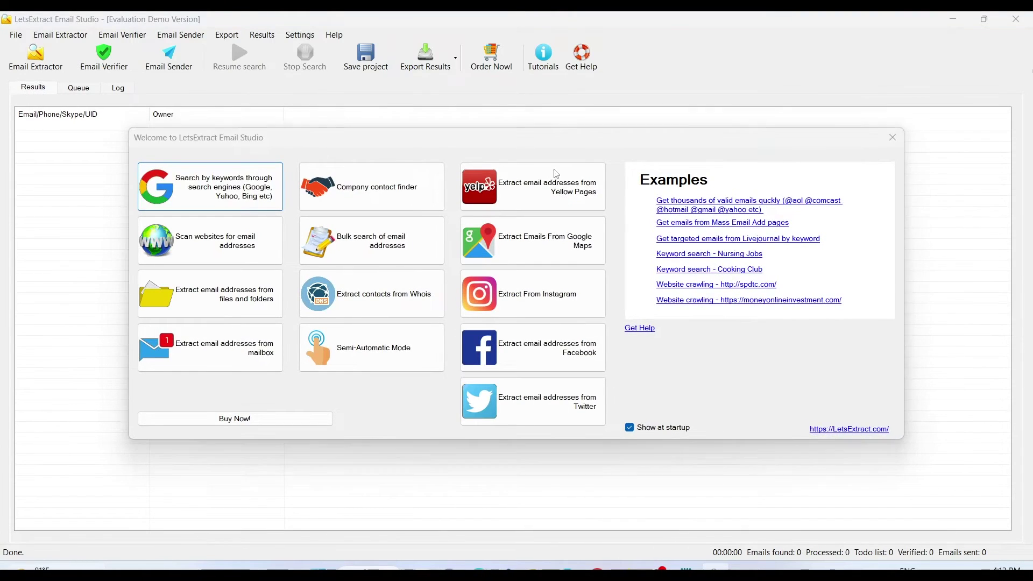
{"action": "left_click", "coordinate": [383, 261]}
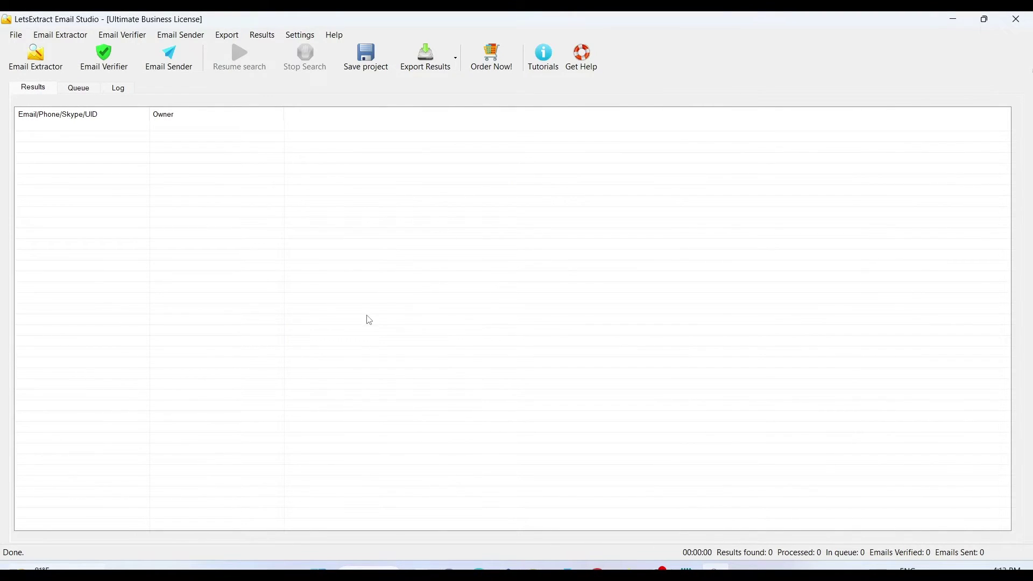
Set up a keyword search through search engines with the keywords real estate, real estate broker and real estate agent.
{"action": "left_click", "coordinate": [19, 52]}
{"action": "left_click", "coordinate": [18, 51]}
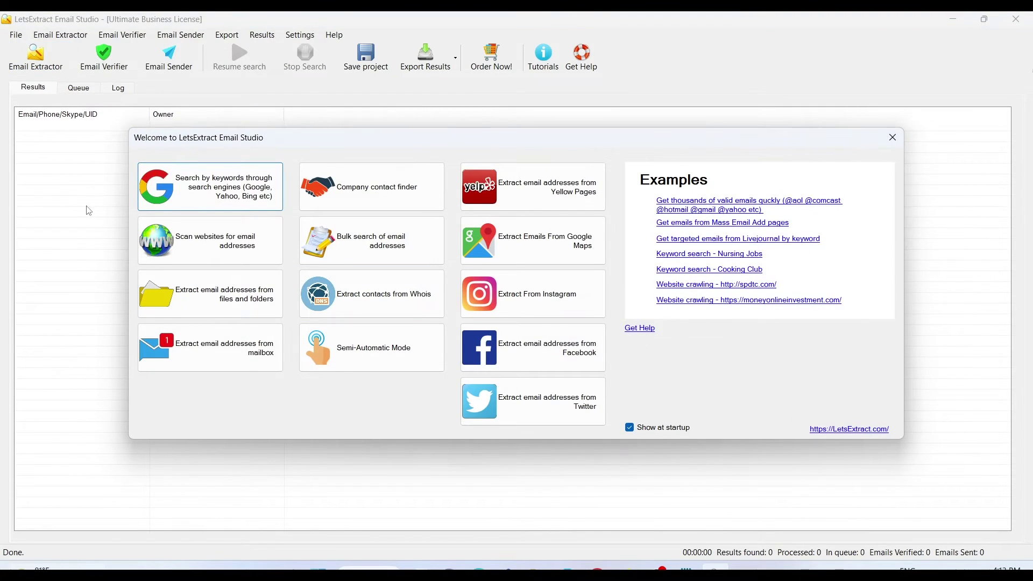
{"action": "left_click", "coordinate": [226, 186]}
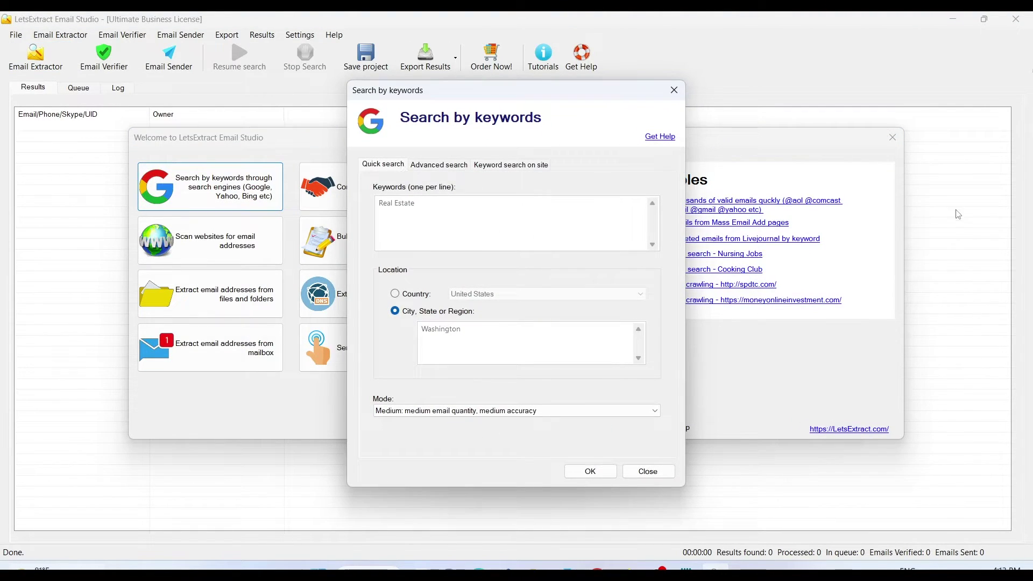
{"action": "left_click", "coordinate": [615, 224]}
{"action": "key", "text": "ctrl+a"}
{"action": "type", "text": "rea"}
{"action": "type", "text": "l eastaet"}
{"action": "type", "text": "broker"}
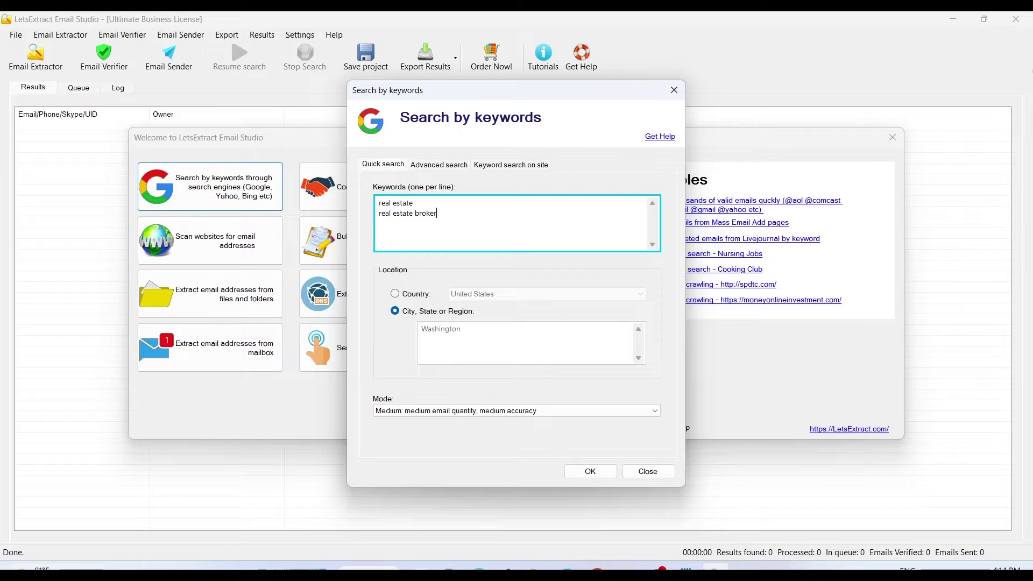
{"action": "type", "text": "real estate"}
{"action": "type", "text": "agent"}
Set the search location to the city new york and review the mode and country options, keeping the city-based location.
{"action": "left_click", "coordinate": [531, 341]}
{"action": "key", "text": "ctrl+a"}
{"action": "type", "text": "new york"}
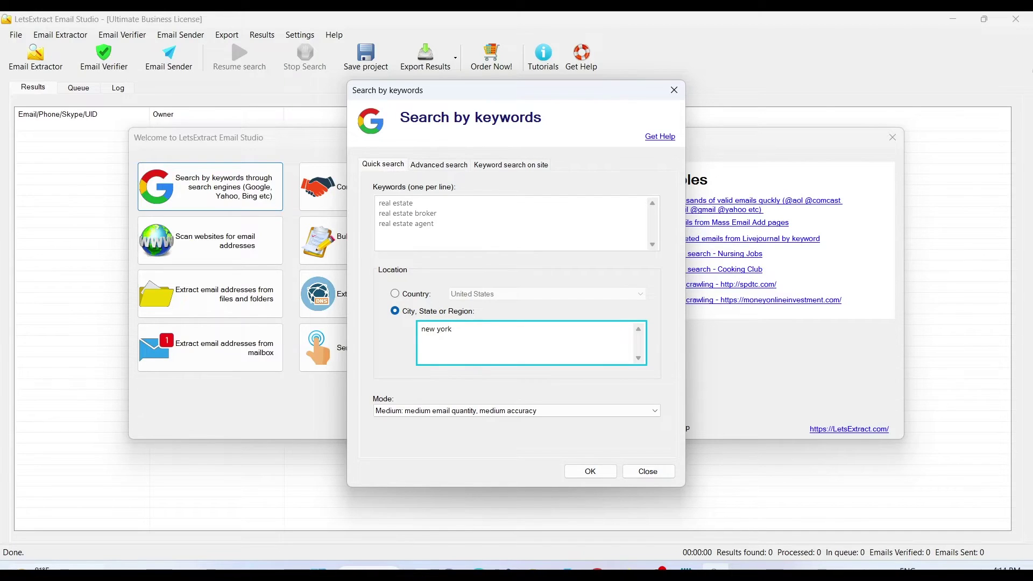
{"action": "left_click", "coordinate": [521, 412]}
{"action": "left_click", "coordinate": [520, 416]}
{"action": "left_click", "coordinate": [408, 294]}
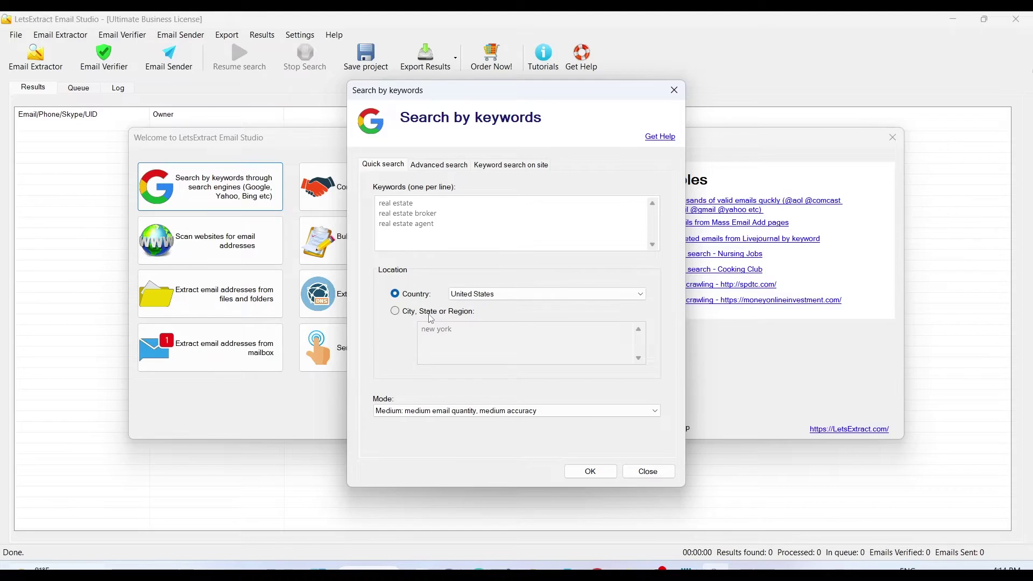
{"action": "left_click", "coordinate": [430, 312]}
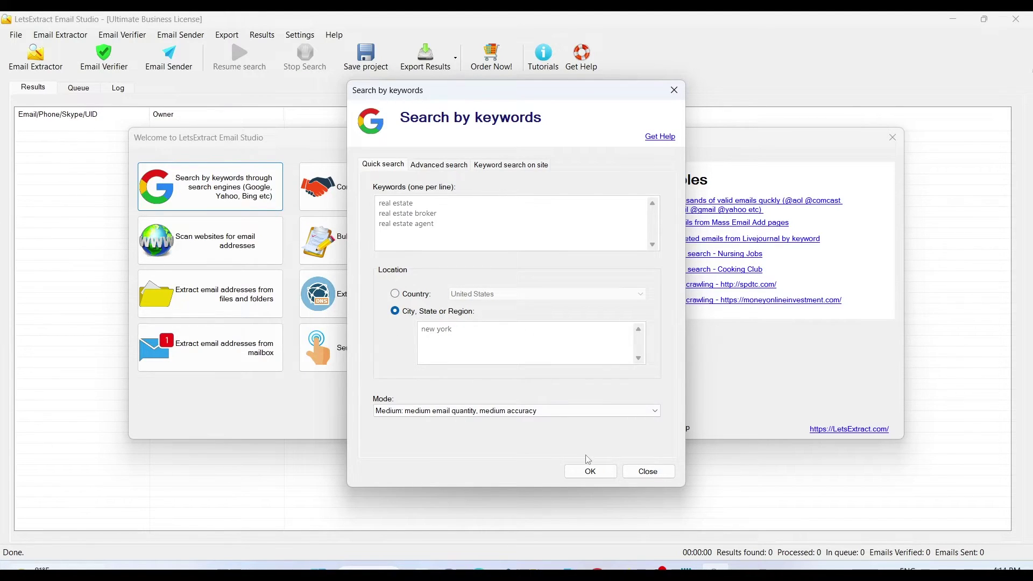
Run the keyword search, checking its queue and collected results, and stop it.
{"action": "left_click", "coordinate": [595, 473]}
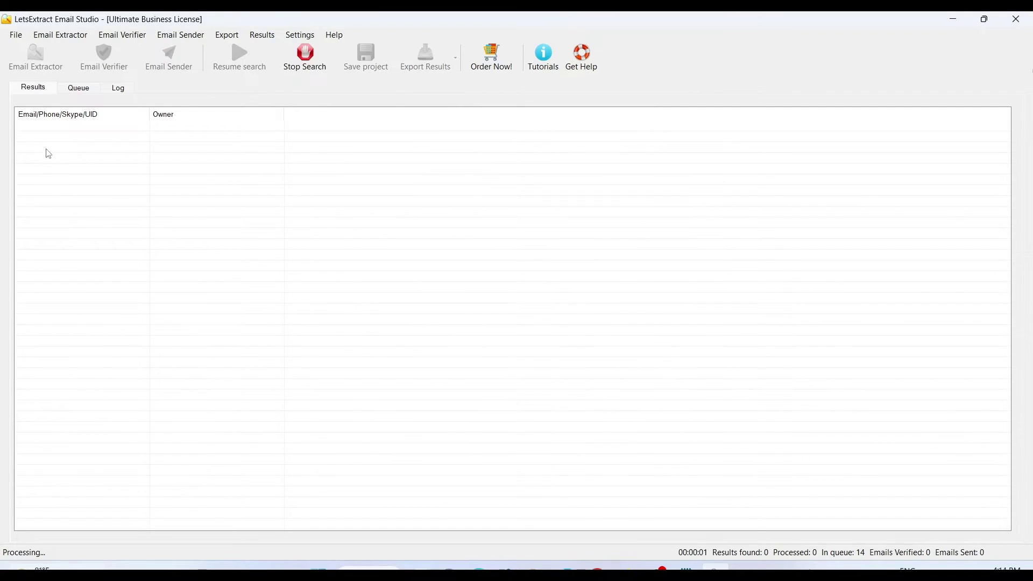
{"action": "left_click", "coordinate": [100, 91]}
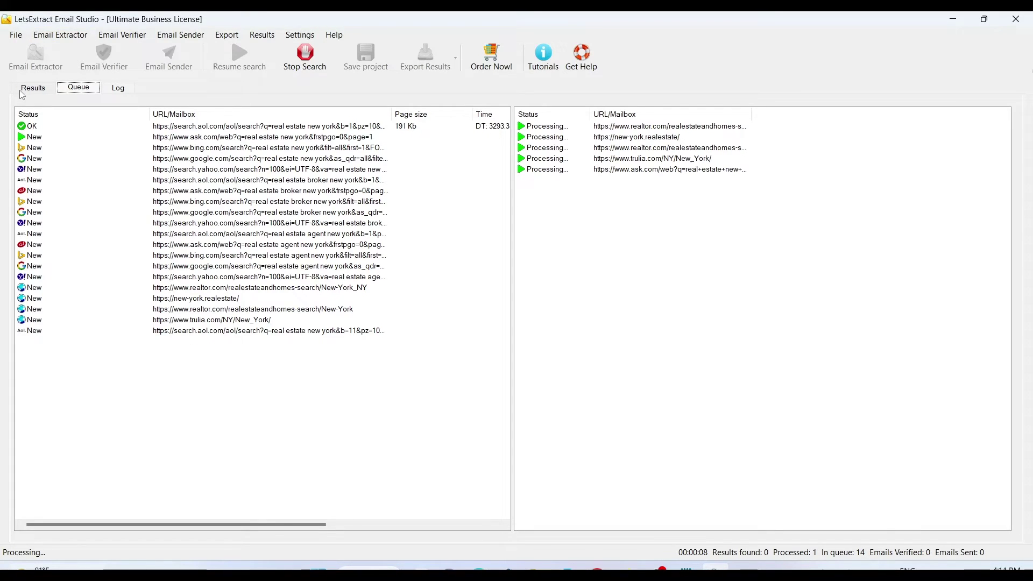
{"action": "left_click", "coordinate": [22, 90]}
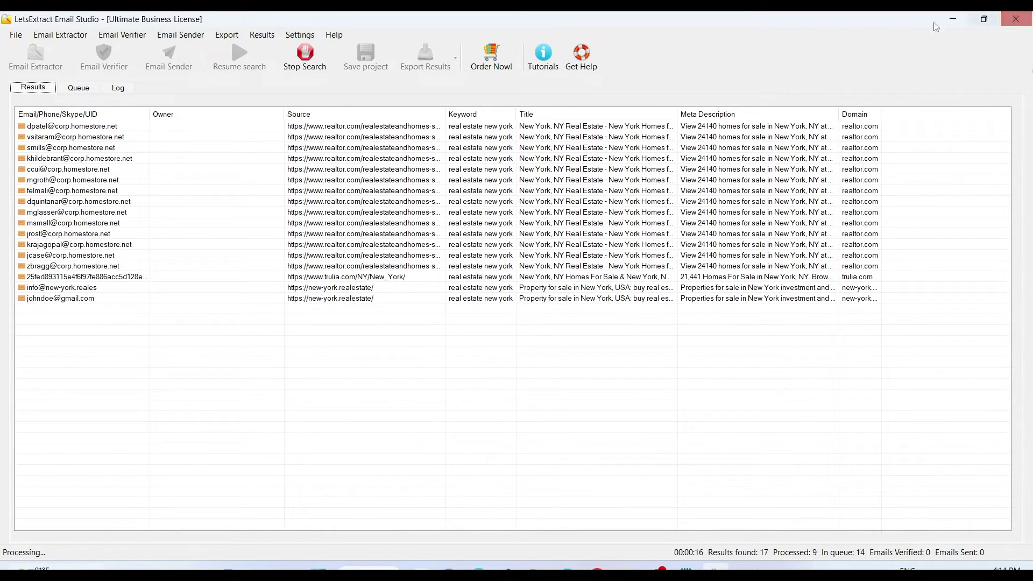
{"action": "left_click", "coordinate": [319, 70]}
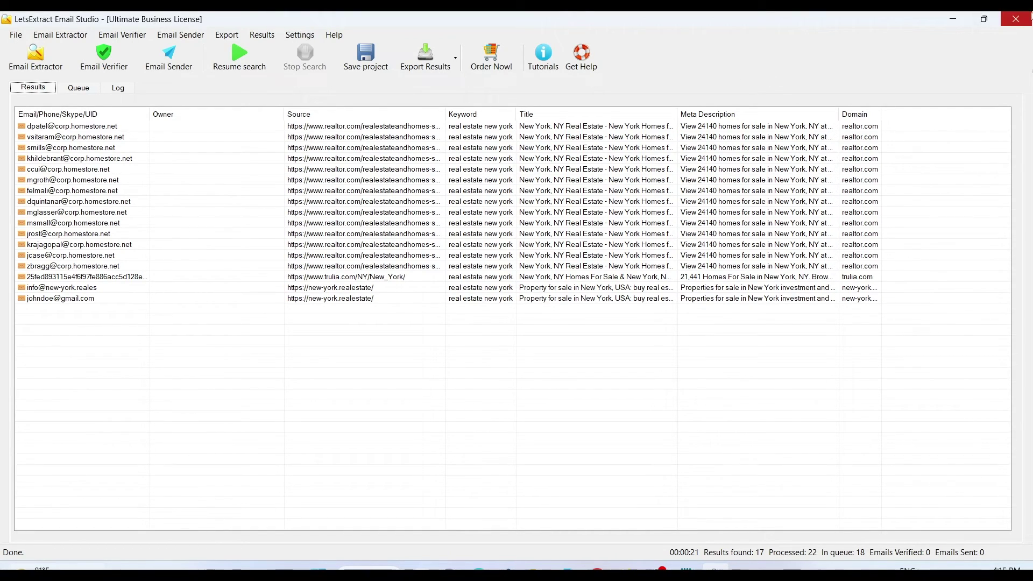
Return to the Google results in Chrome and look through the broker listings that contain email addresses.
{"action": "left_click", "coordinate": [955, 20]}
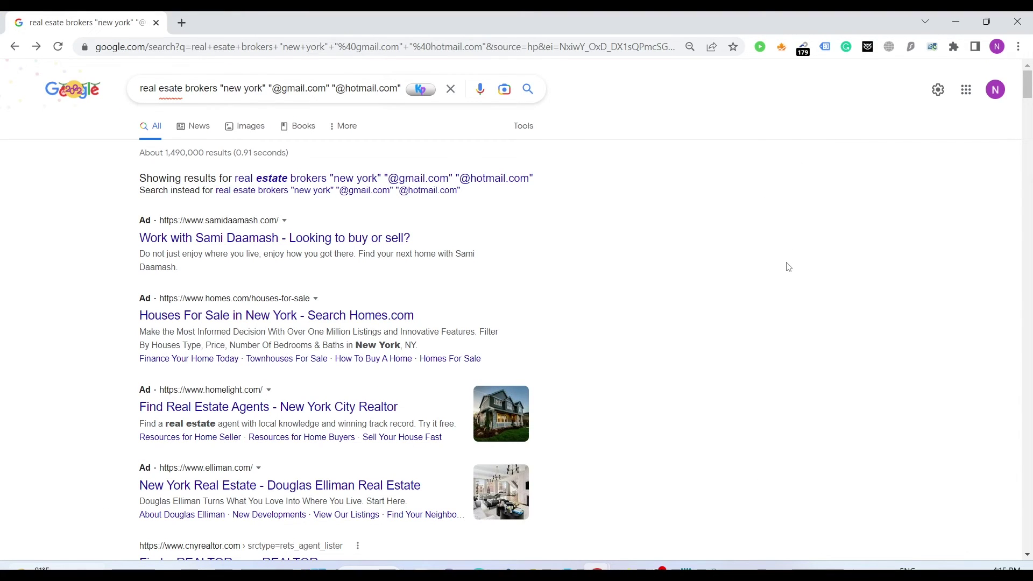
{"action": "scroll", "coordinate": [854, 367], "scroll_direction": "down", "scroll_amount": 8}
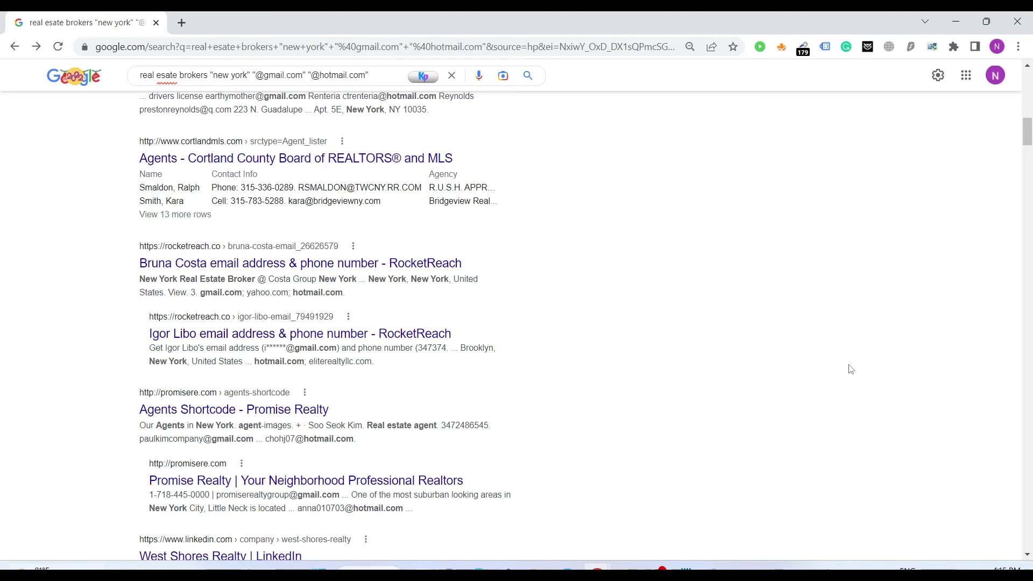